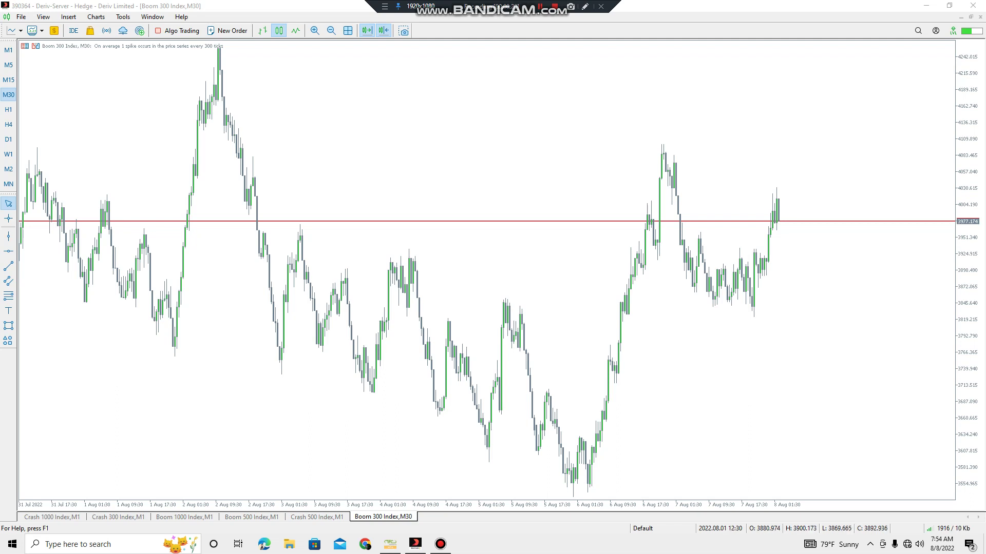
# - Draw two descending trendlines along the highs and the lows of the 3 to 6 August decline, forming a channel
pyautogui.click(6, 266)
pyautogui.moveTo(283, 213)
pyautogui.mouseDown()
pyautogui.moveTo(452, 309)
pyautogui.moveTo(630, 347)
pyautogui.mouseUp()
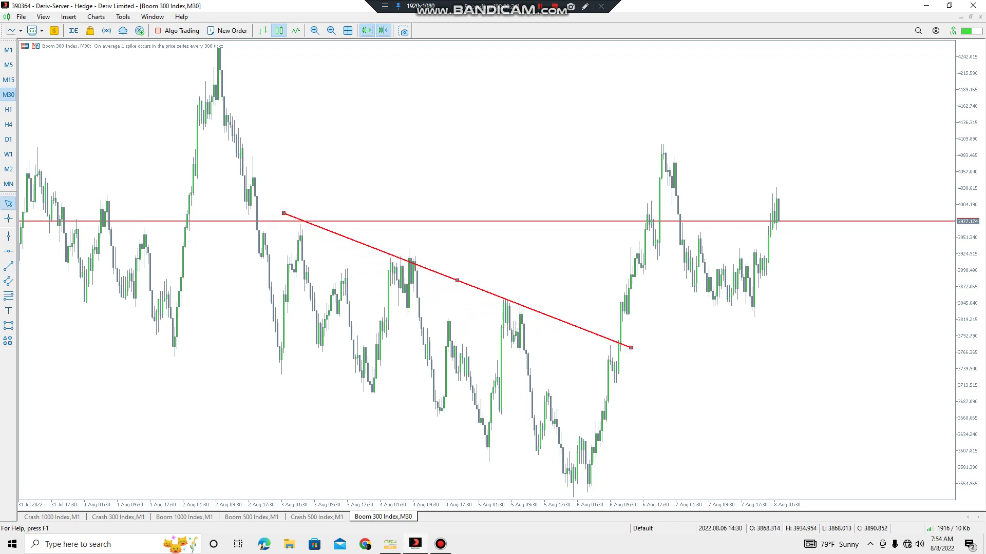
pyautogui.click(8, 266)
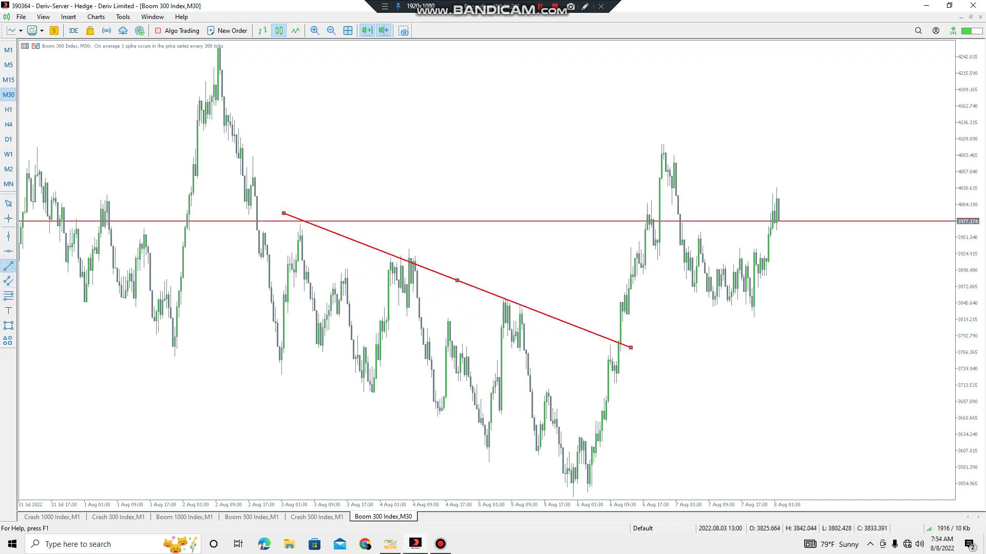
pyautogui.moveTo(271, 356); pyautogui.dragTo(589, 494)
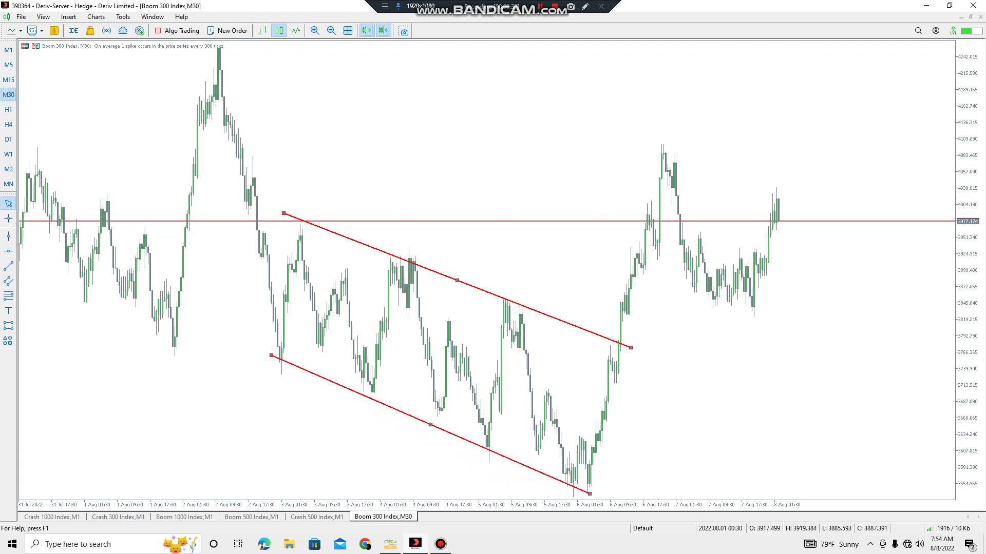
# - Draw yellow rectangles over the support zone at the 7 August lows and the resistance zone around 4004
pyautogui.click(9, 326)
pyautogui.moveTo(660, 293)
pyautogui.mouseDown()
pyautogui.moveTo(703, 308)
pyautogui.moveTo(827, 306)
pyautogui.mouseUp()
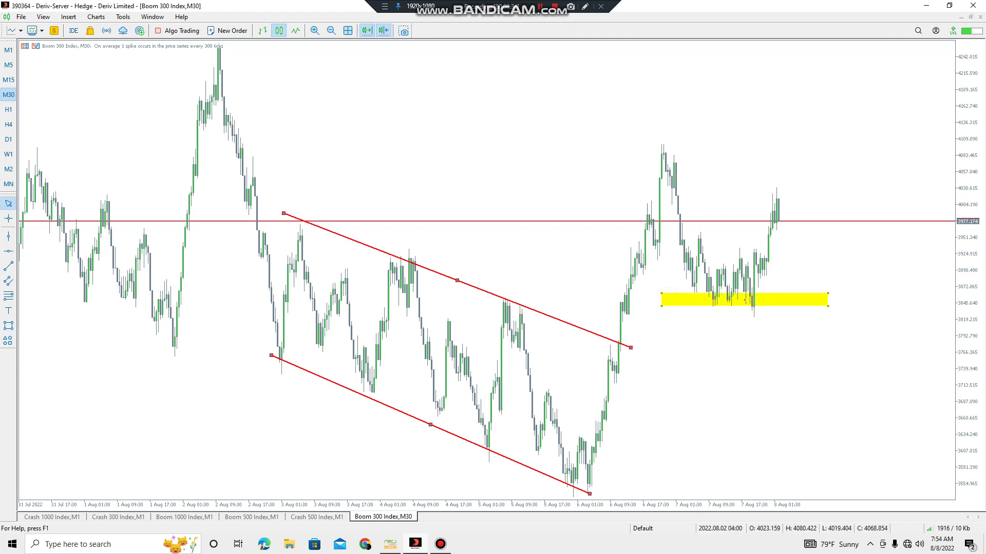
pyautogui.click(8, 325)
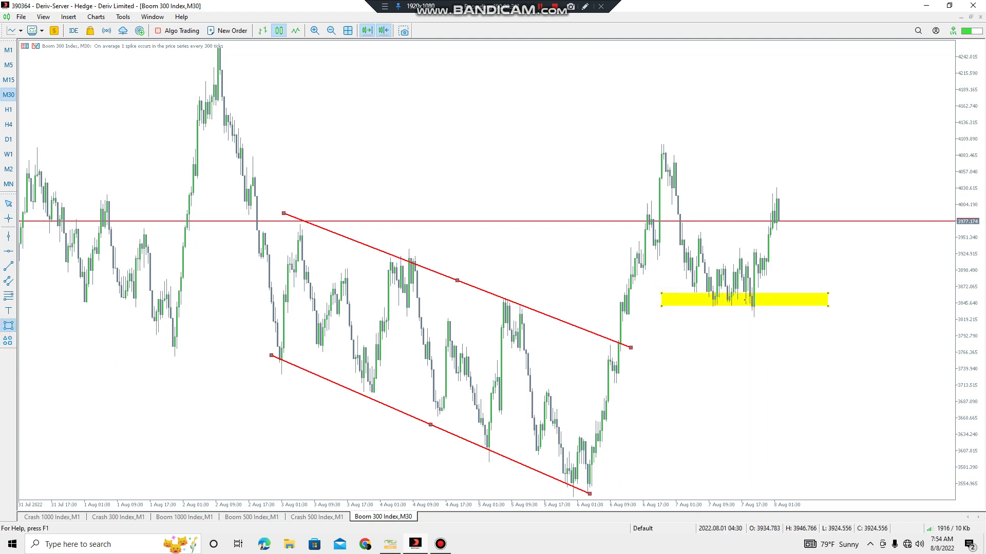
pyautogui.moveTo(53, 194); pyautogui.dragTo(827, 212)
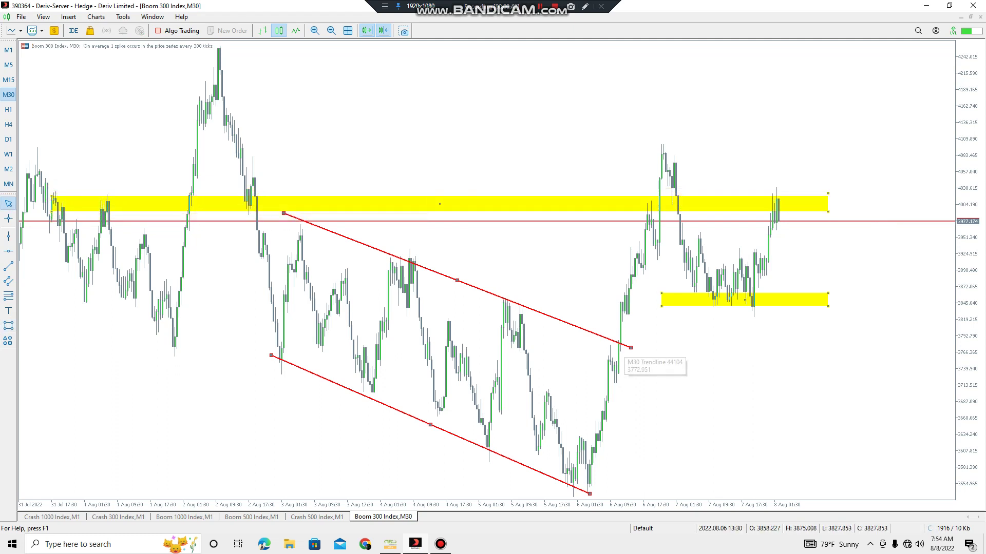
# - Delete all selected trendlines and rectangles from the Boom 300 Index chart
pyautogui.rightClick(630, 348)
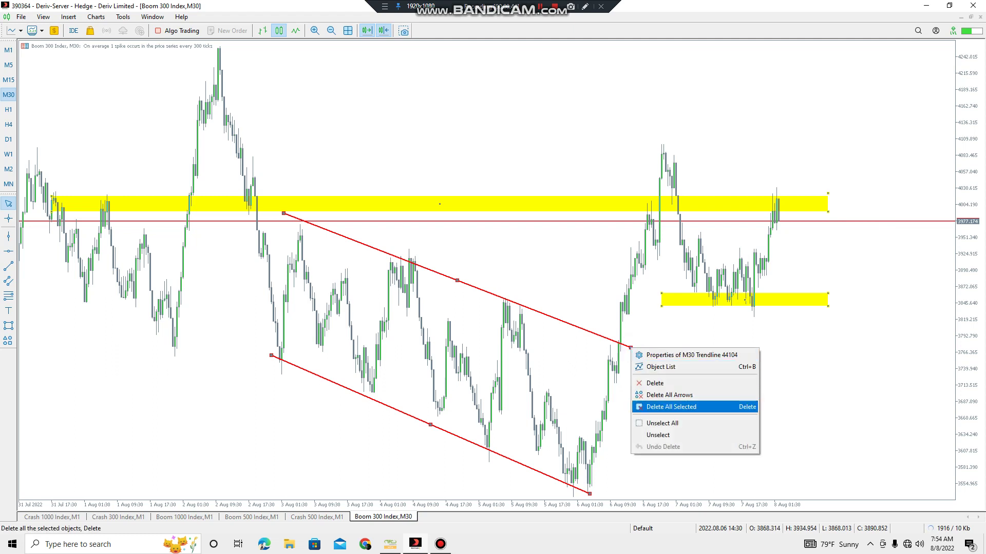
pyautogui.click(668, 395)
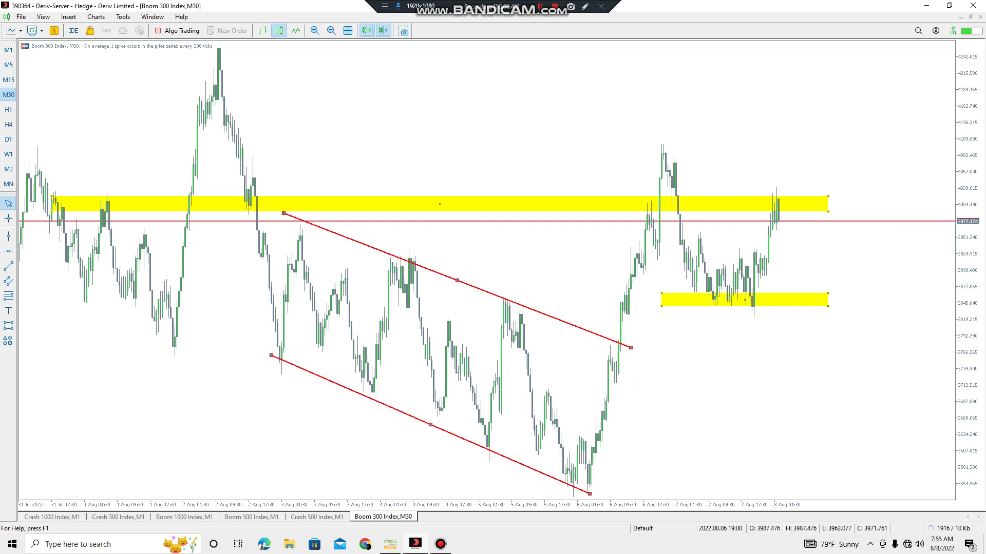
pyautogui.rightClick(631, 347)
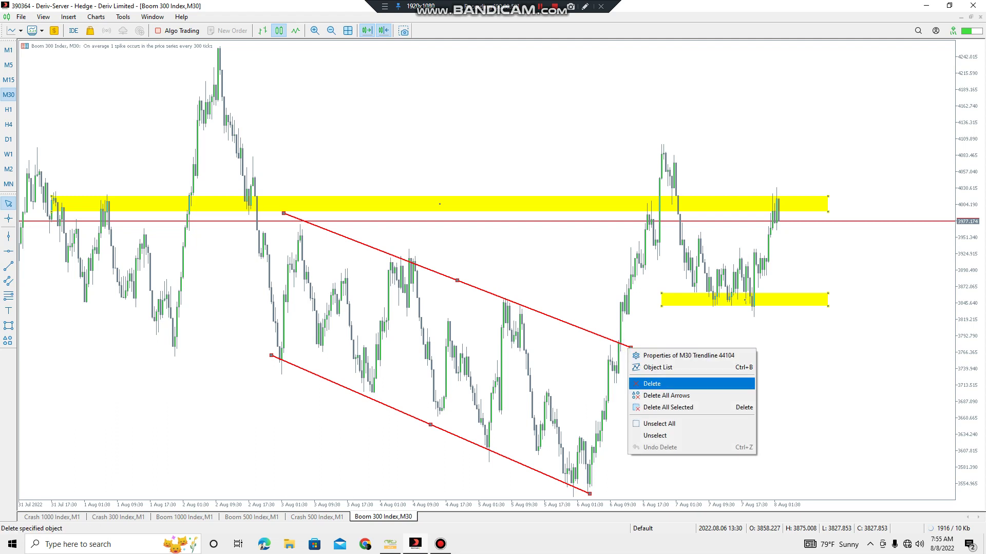
pyautogui.click(667, 407)
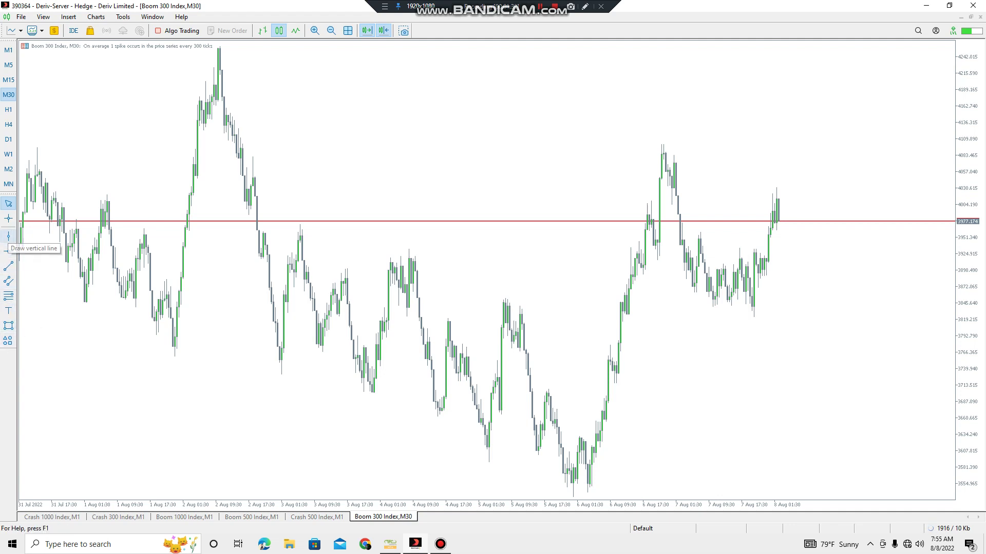
# - Inspect the 3 August 00:00 candle with the crosshair and annotate the screen with a red arrow toward its date on the time axis
pyautogui.click(8, 218)
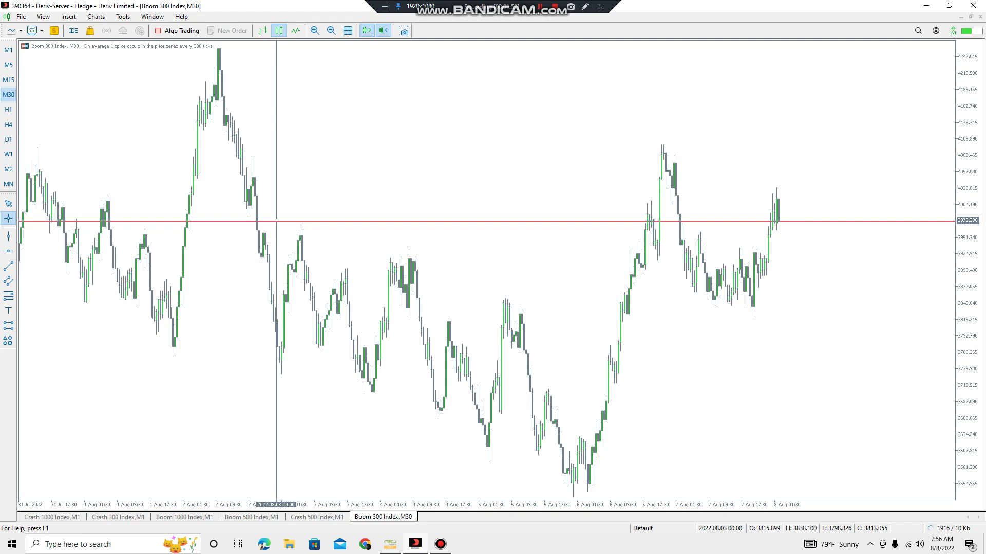
pyautogui.press('Escape')
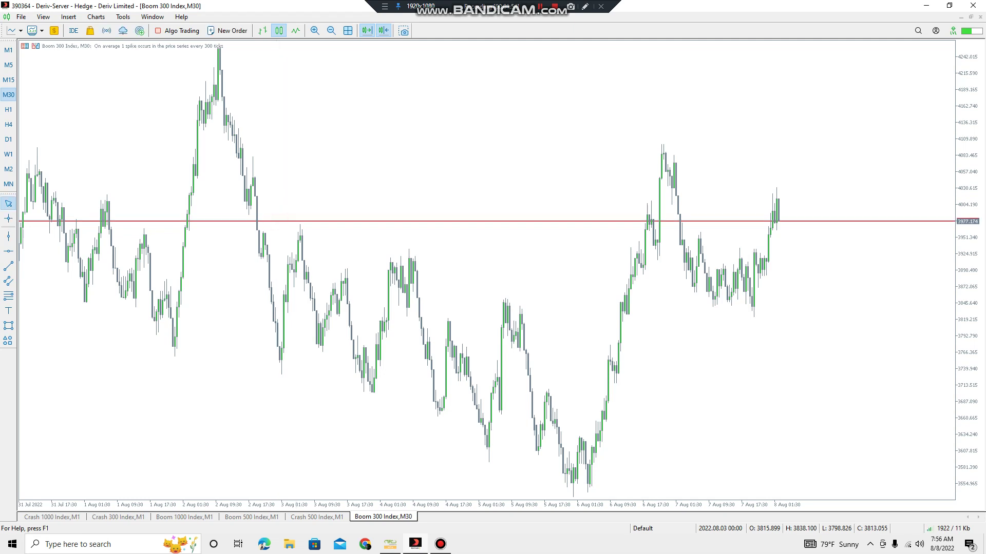
pyautogui.click(585, 7)
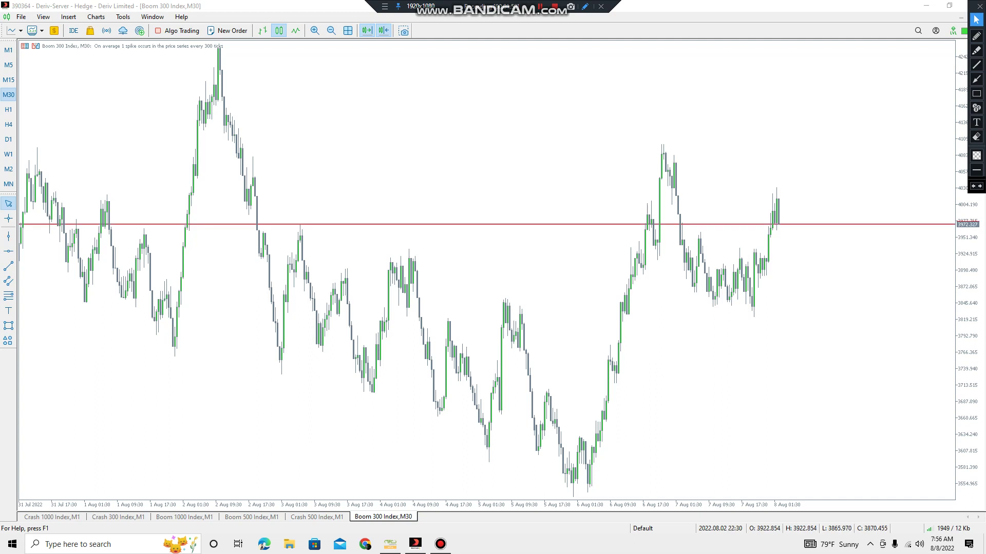
pyautogui.click(976, 79)
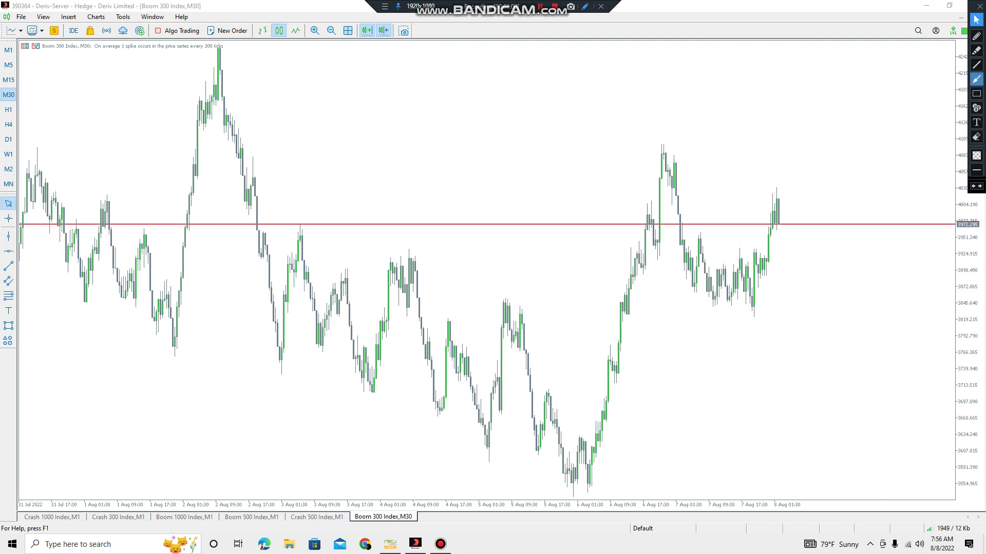
pyautogui.moveTo(195, 454)
pyautogui.mouseDown()
pyautogui.moveTo(233, 470)
pyautogui.moveTo(231, 484)
pyautogui.moveTo(245, 491)
pyautogui.mouseUp()
pyautogui.click(976, 20)
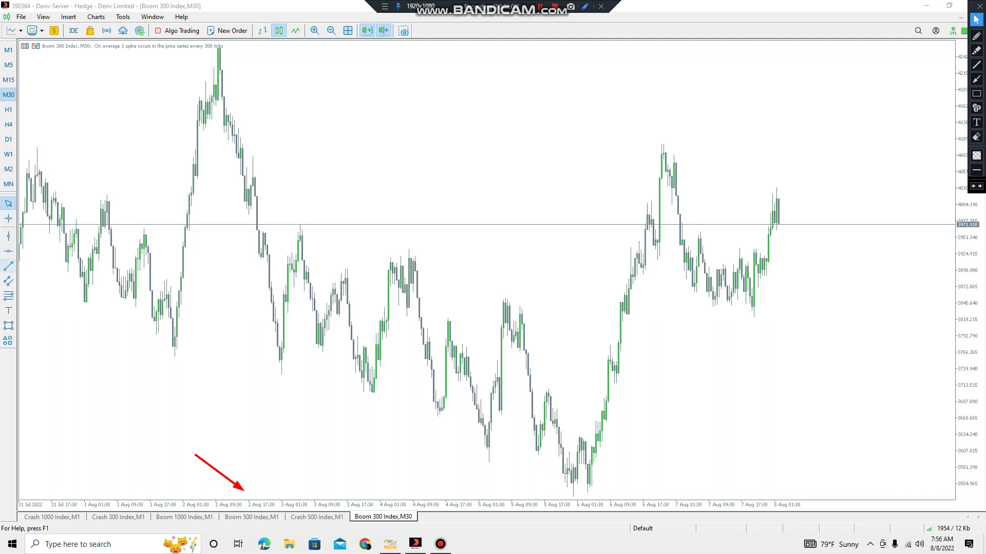
# - Locate the 3 August 00:00 candle with the crosshair, postpone the update, and draw a yellow rectangle from that candle to 7 August
pyautogui.click(8, 221)
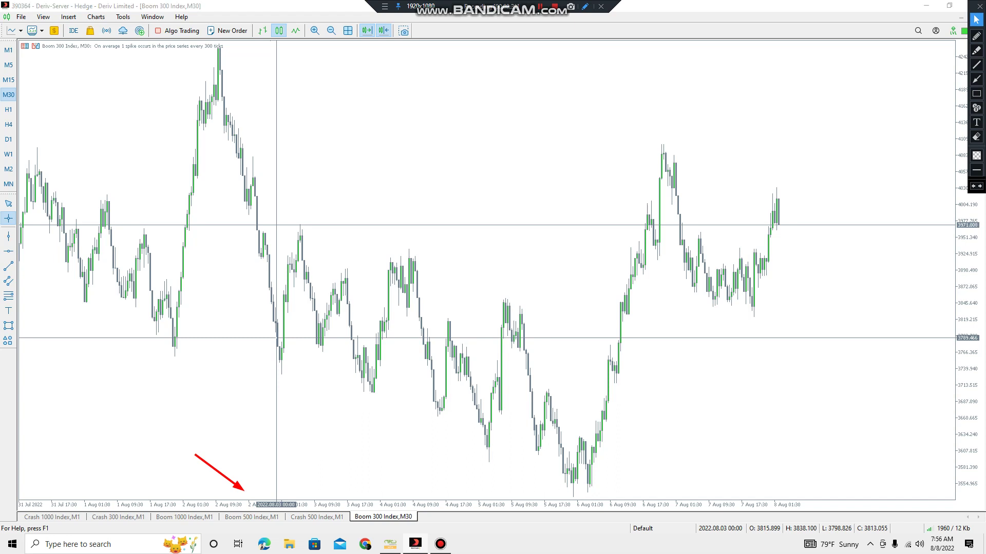
pyautogui.click(276, 337)
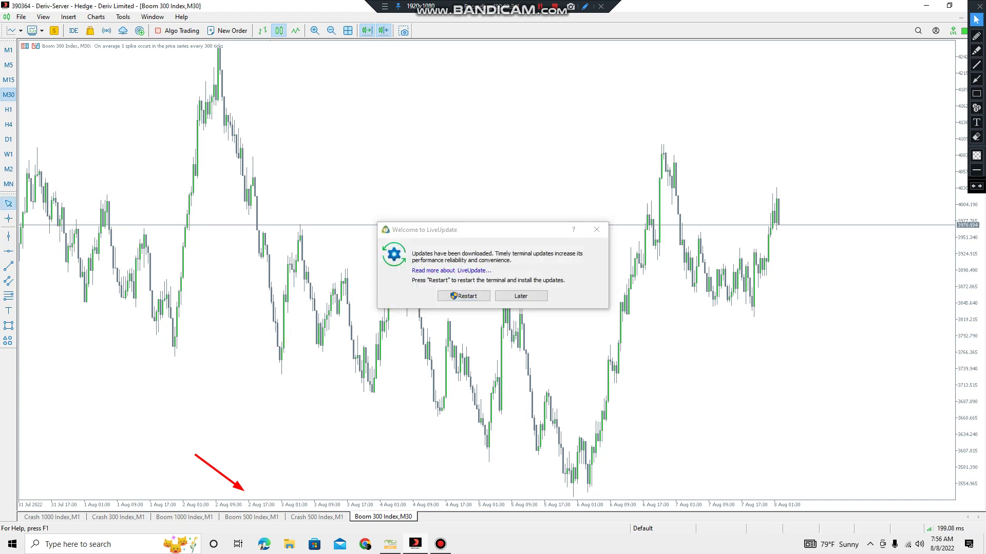
pyautogui.click(520, 296)
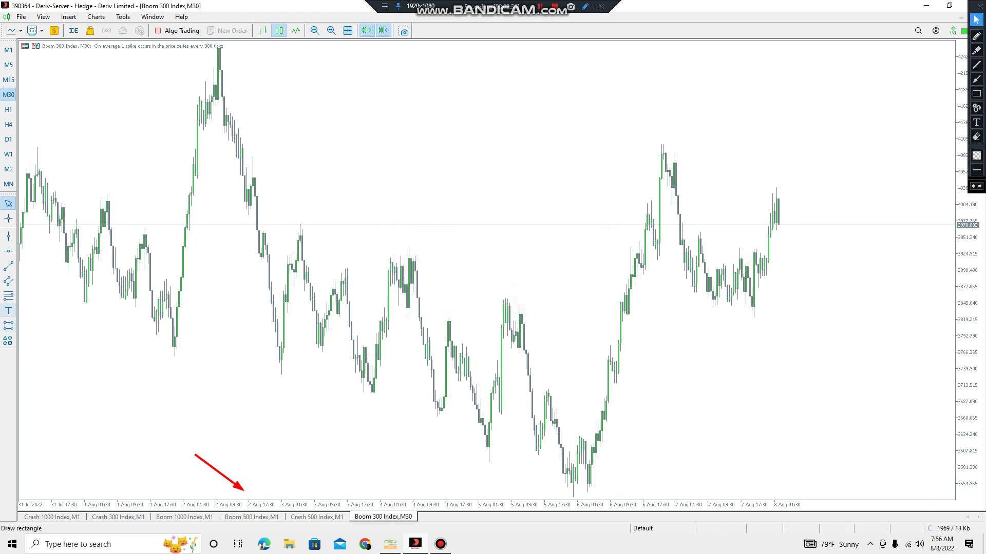
pyautogui.click(8, 325)
pyautogui.moveTo(272, 317)
pyautogui.mouseDown()
pyautogui.moveTo(286, 334)
pyautogui.moveTo(285, 373)
pyautogui.moveTo(505, 378)
pyautogui.moveTo(710, 363)
pyautogui.mouseUp()
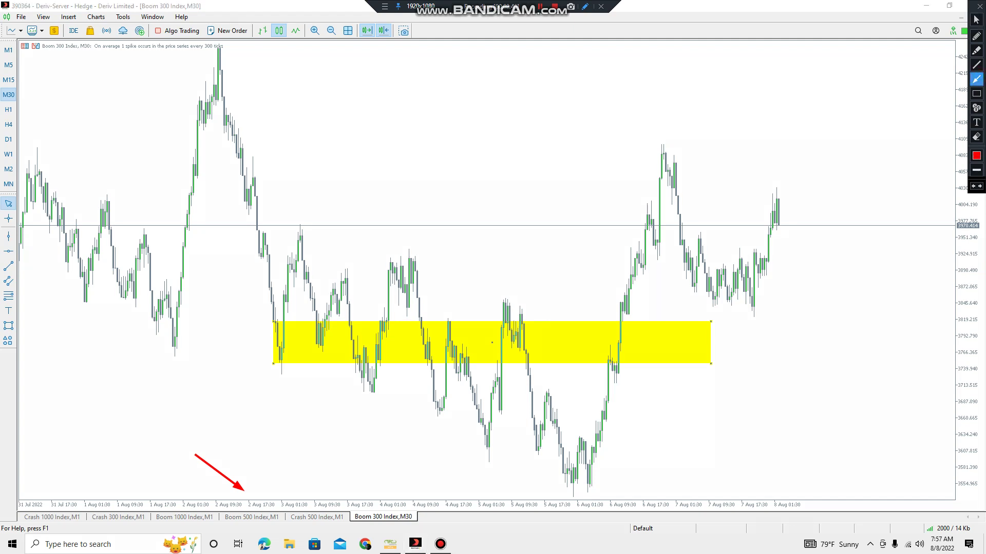
# - Annotate the yellow zone with red arrows marking its upper and lower edges and the possible moves above and below it
pyautogui.moveTo(239, 291); pyautogui.dragTo(274, 320)
pyautogui.moveTo(238, 349); pyautogui.dragTo(268, 364)
pyautogui.moveTo(291, 319)
pyautogui.mouseDown()
pyautogui.moveTo(326, 250)
pyautogui.moveTo(326, 215)
pyautogui.mouseUp()
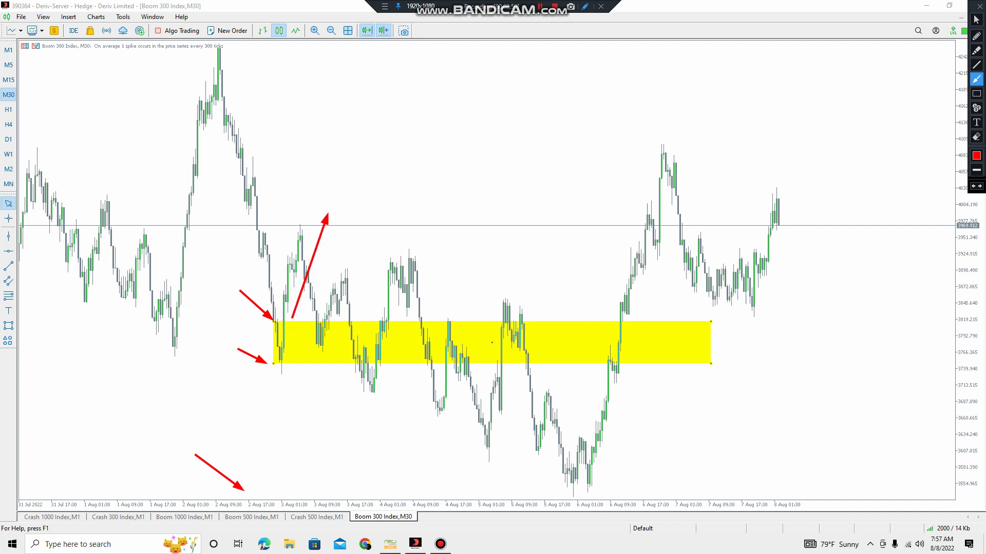
pyautogui.moveTo(287, 363); pyautogui.dragTo(311, 432)
# - Close the on-screen drawing tools to clear the arrows and delete the yellow rectangle
pyautogui.click(980, 6)
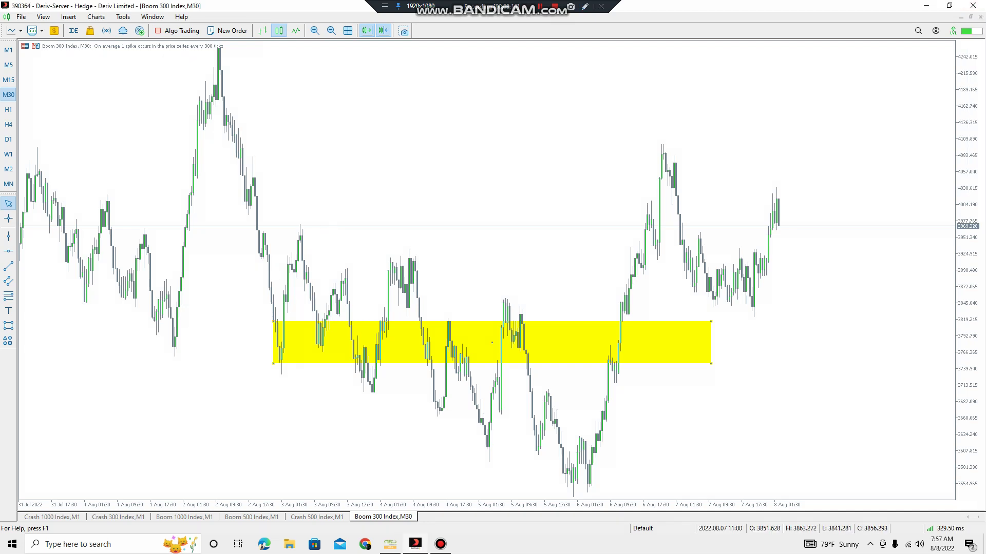
pyautogui.rightClick(711, 323)
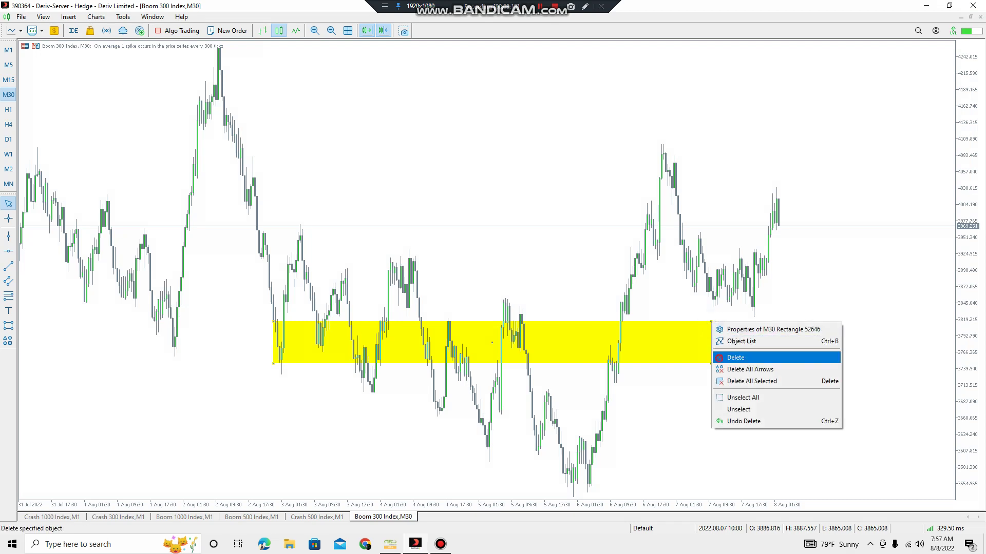
pyautogui.click(735, 357)
# - Turn off automatic chart scrolling and move the M30 chart back to 21 to 30 July 2022
pyautogui.scroll(3, 486, 272)
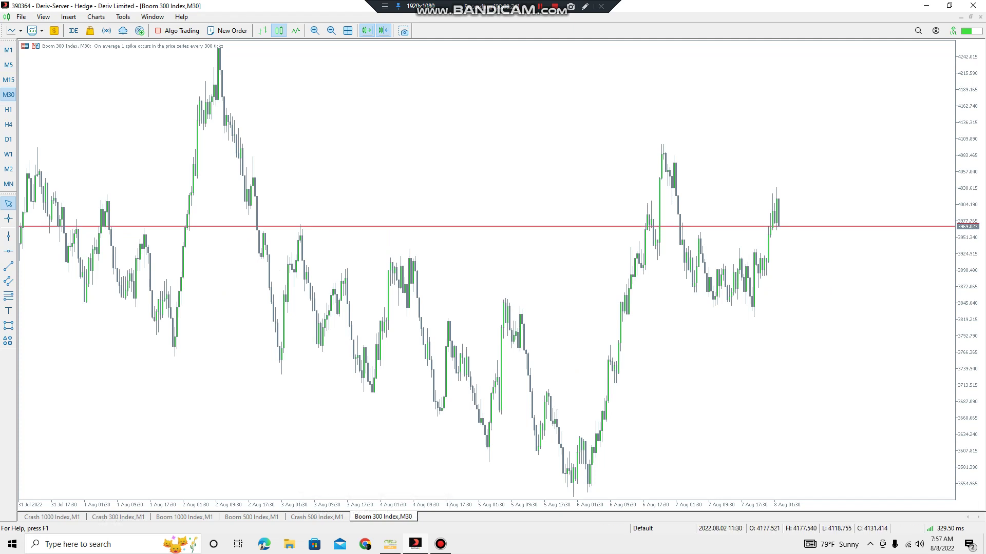
pyautogui.click(21, 17)
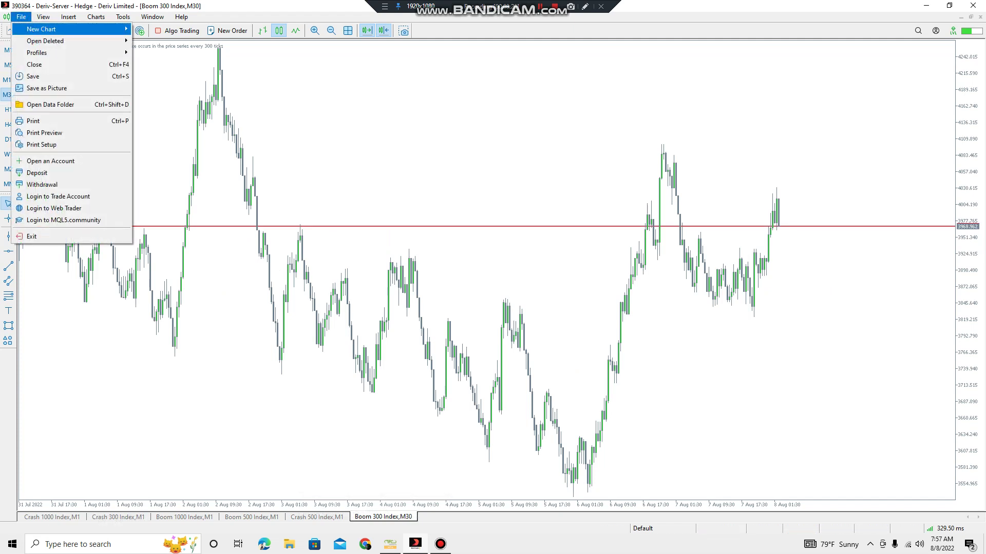
pyautogui.click(376, 147)
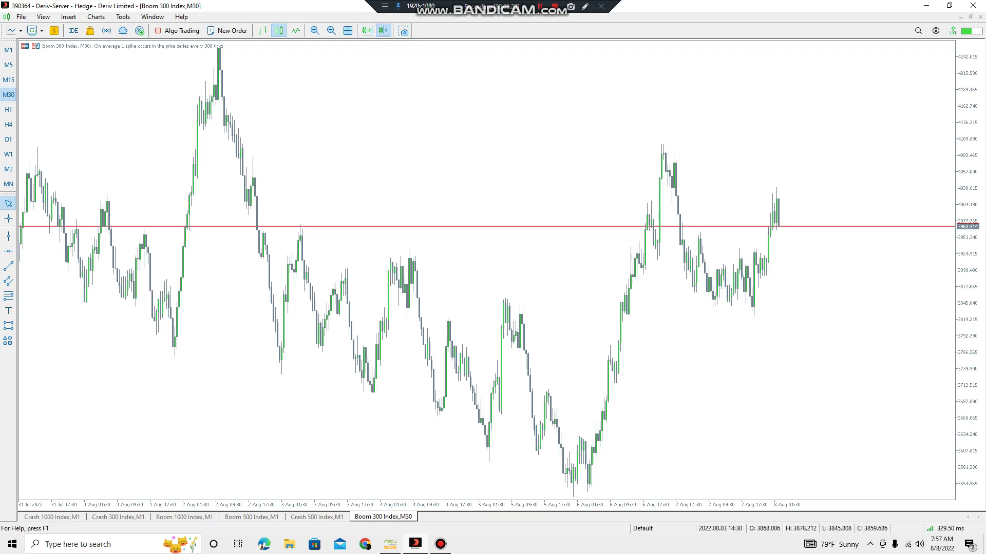
pyautogui.scroll(-15, 345, 272)
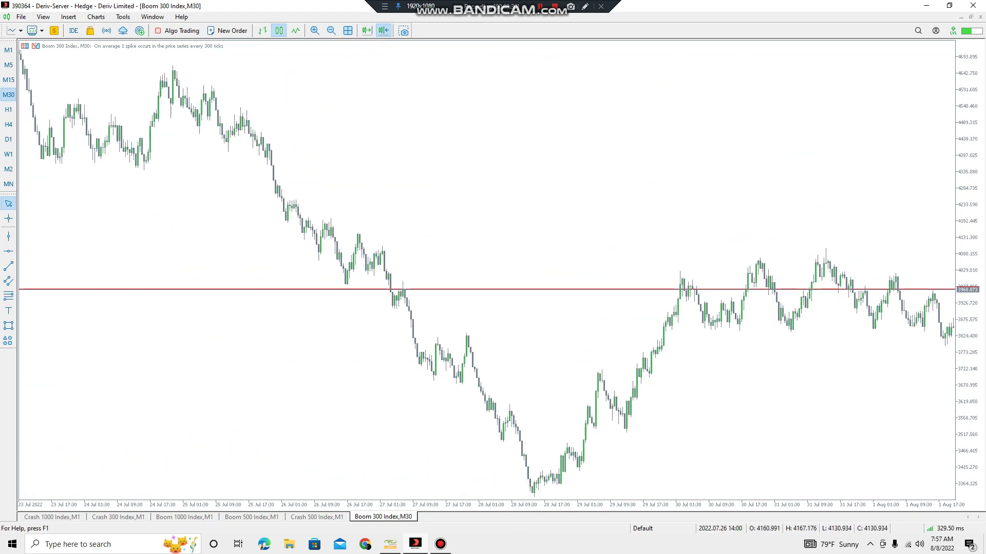
pyautogui.scroll(-4, 345, 273)
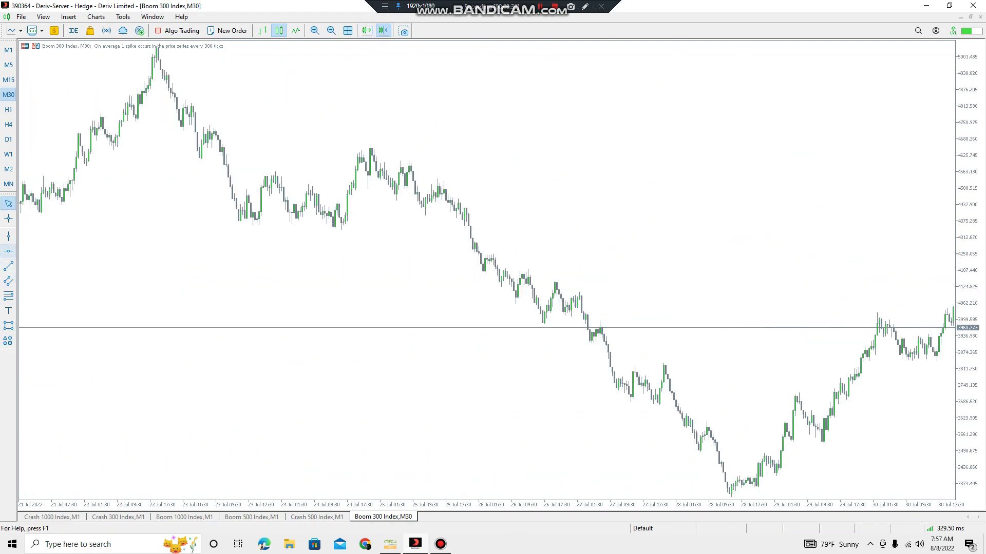
# - Locate the candle at the 25 July peak with the crosshair and draw a yellow rectangle from it to 29 July
pyautogui.click(9, 218)
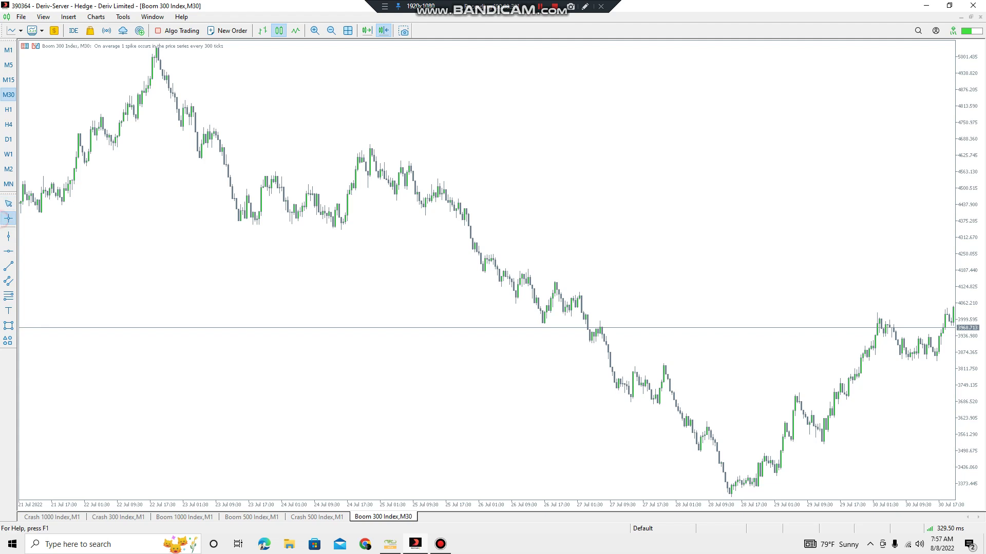
pyautogui.click(374, 230)
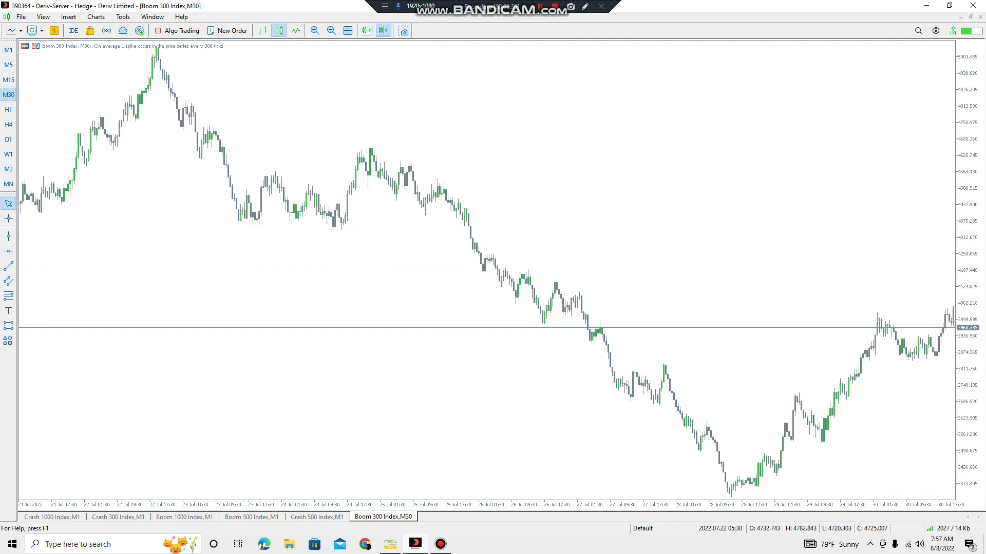
pyautogui.click(8, 325)
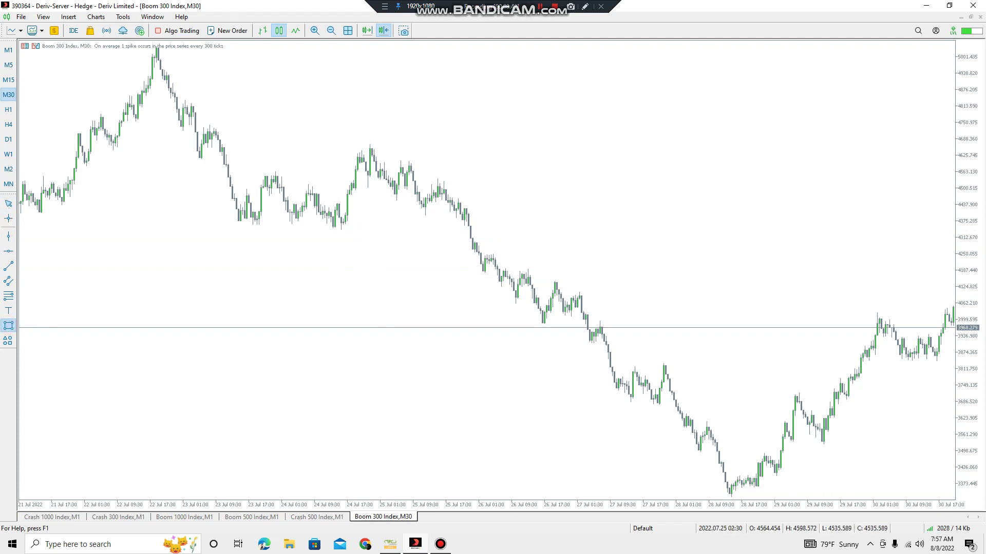
pyautogui.moveTo(370, 177); pyautogui.dragTo(727, 149)
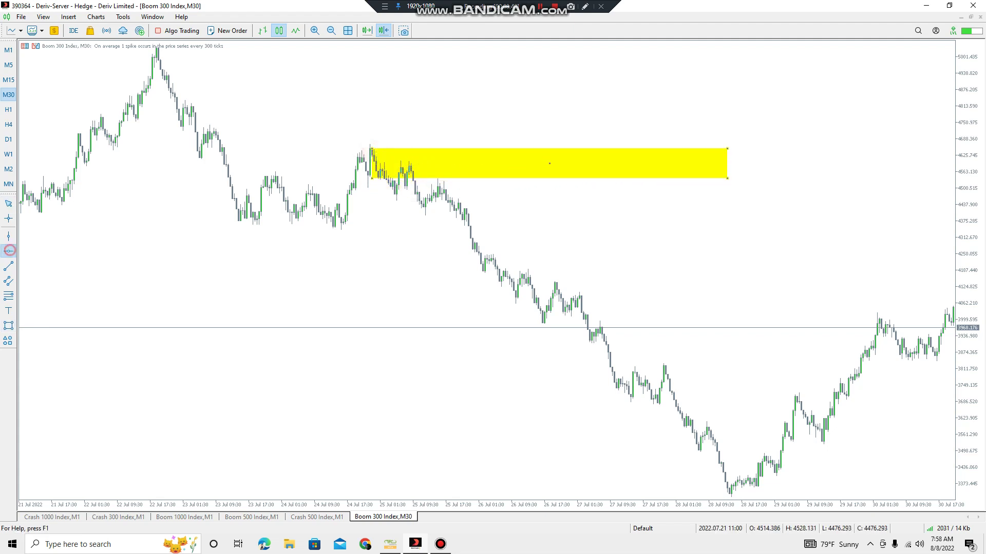
# - Add horizontal lines along the upper and lower edges of the yellow rectangle
pyautogui.click(373, 149)
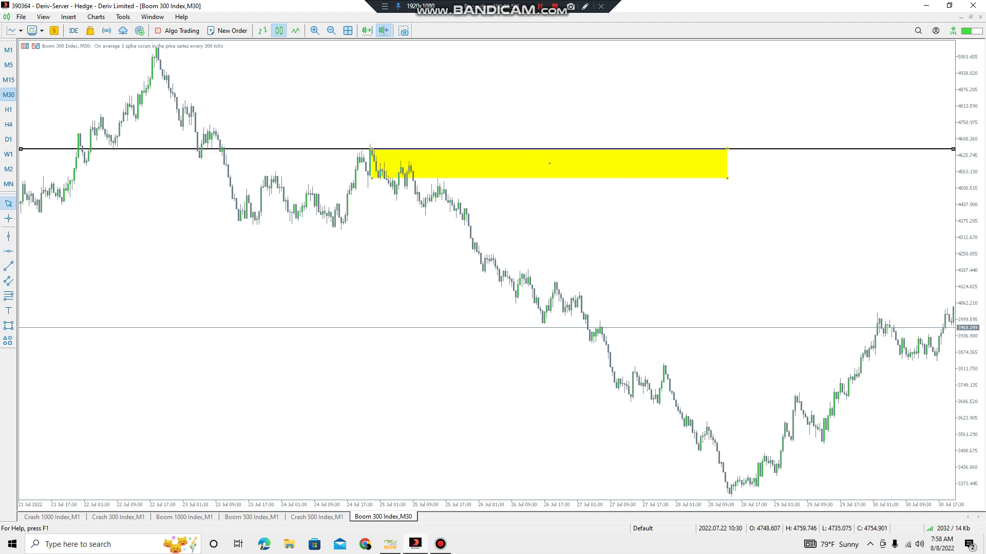
pyautogui.click(8, 251)
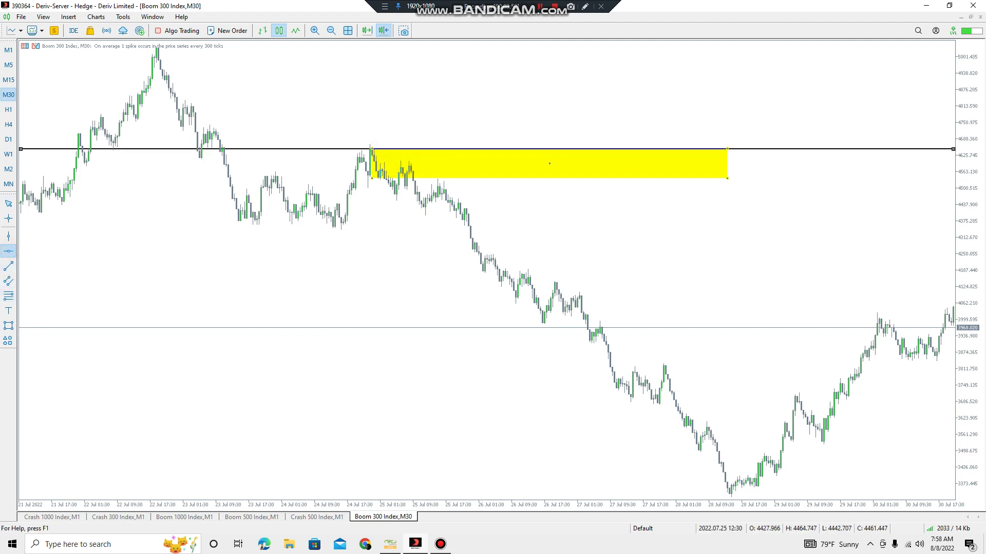
pyautogui.click(428, 177)
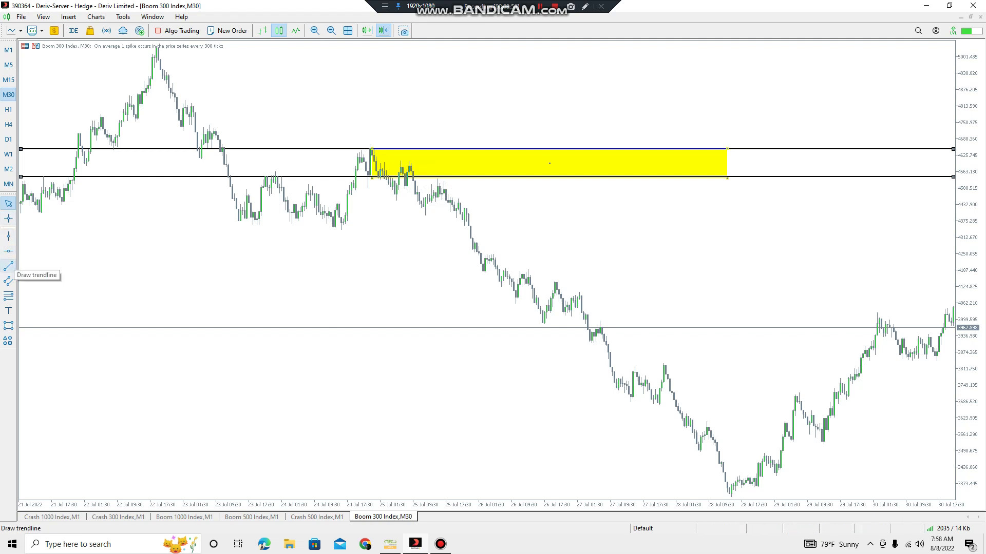
# - Annotate the upper yellow zone with red arrows at its edges, an upward breakout arrow, and a downward breakout arrow towards the 29 July low
pyautogui.click(585, 6)
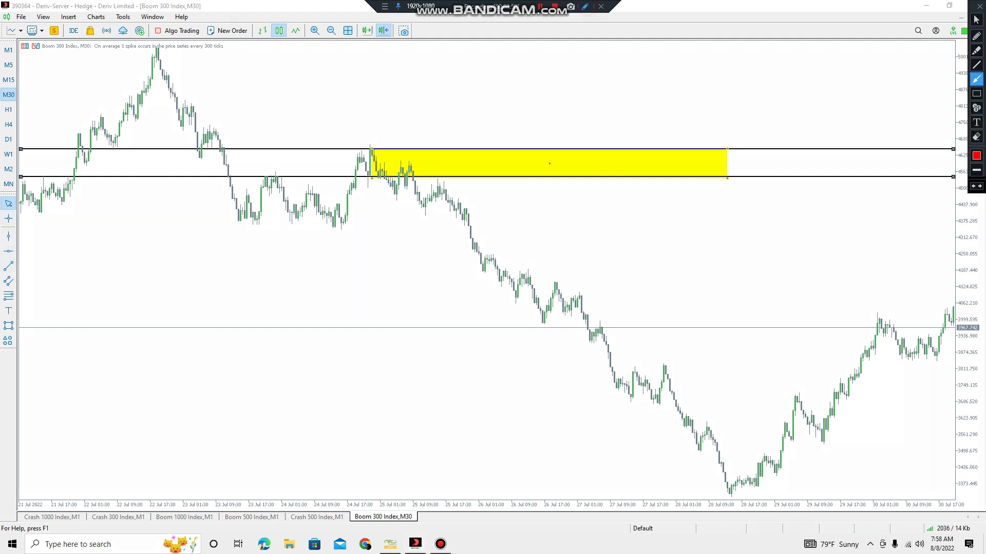
pyautogui.moveTo(369, 108); pyautogui.dragTo(383, 147)
pyautogui.moveTo(367, 222); pyautogui.dragTo(379, 181)
pyautogui.moveTo(436, 169); pyautogui.dragTo(469, 77)
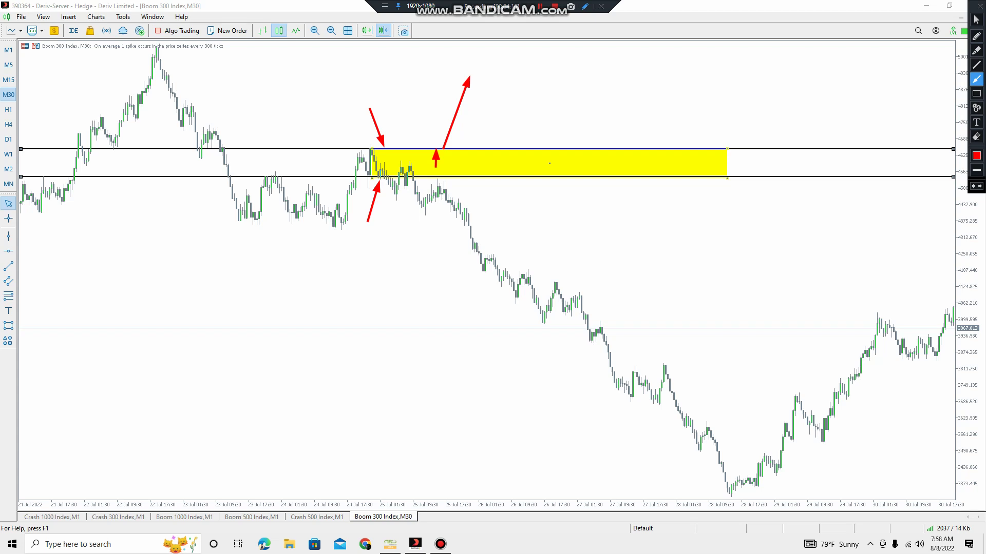
pyautogui.moveTo(461, 158)
pyautogui.mouseDown()
pyautogui.moveTo(469, 205)
pyautogui.moveTo(543, 281)
pyautogui.moveTo(627, 329)
pyautogui.moveTo(748, 440)
pyautogui.mouseUp()
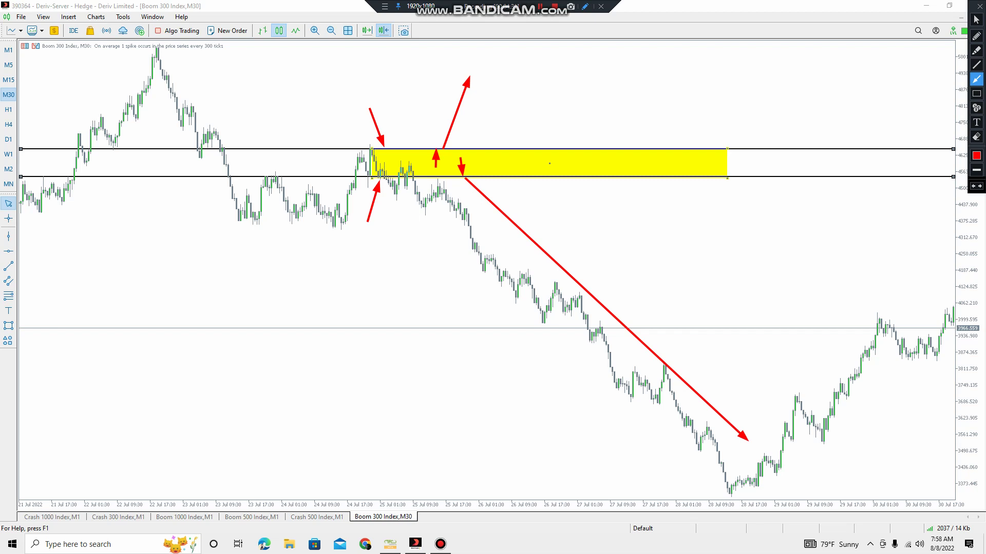
# - Locate the opening candle of 27 July with the crosshair and draw a yellow rectangle over its range, extending to 30 July
pyautogui.click(976, 19)
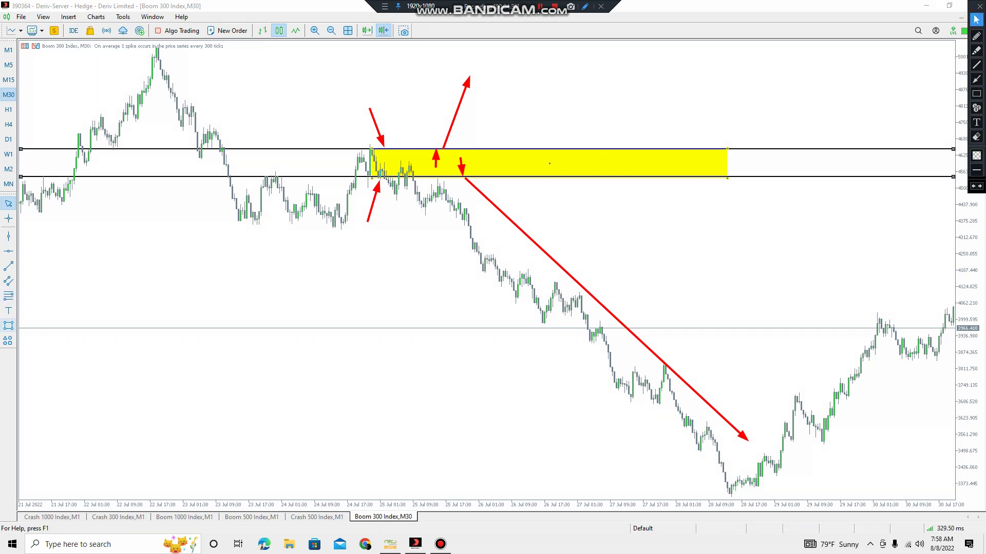
pyautogui.click(8, 218)
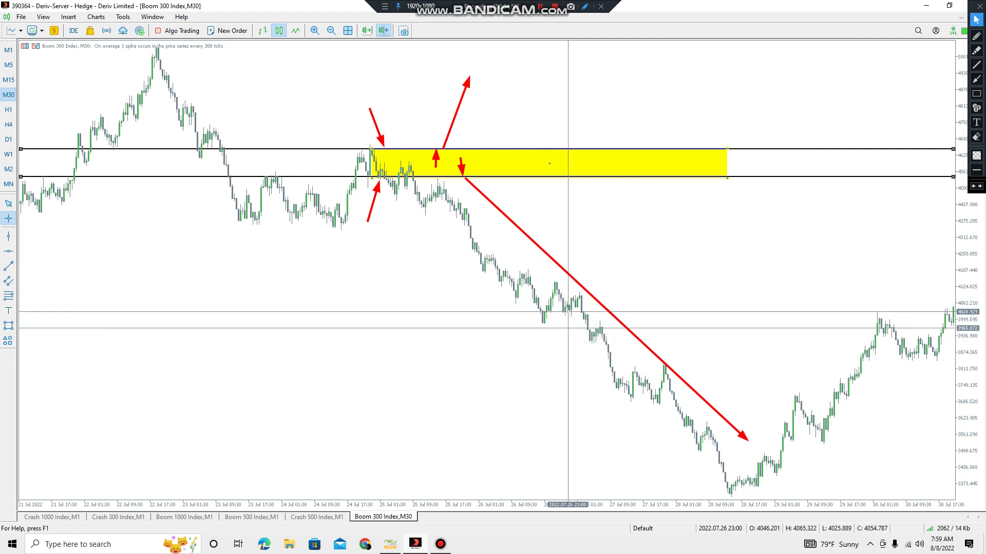
pyautogui.click(8, 203)
pyautogui.click(9, 326)
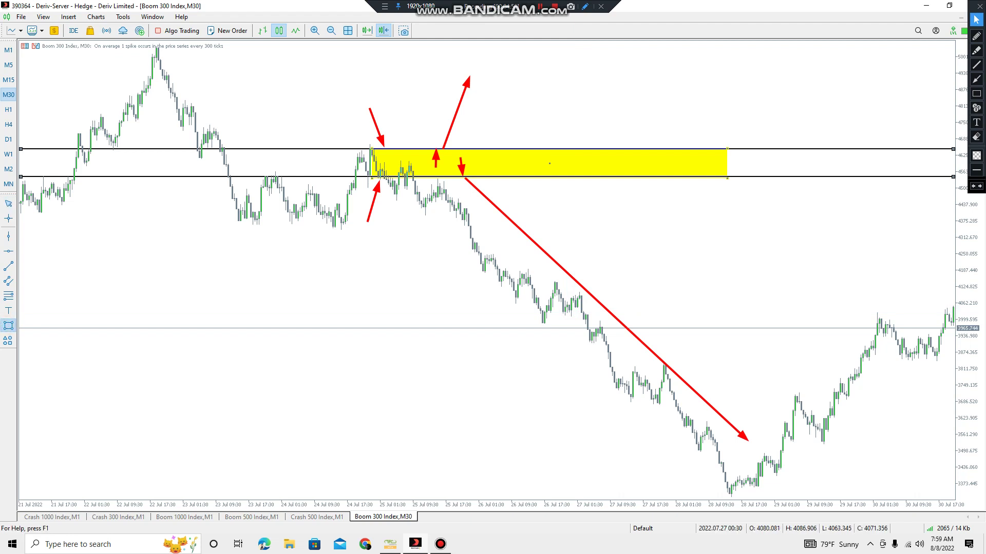
pyautogui.moveTo(568, 294)
pyautogui.mouseDown()
pyautogui.moveTo(581, 316)
pyautogui.moveTo(847, 301)
pyautogui.moveTo(939, 313)
pyautogui.mouseUp()
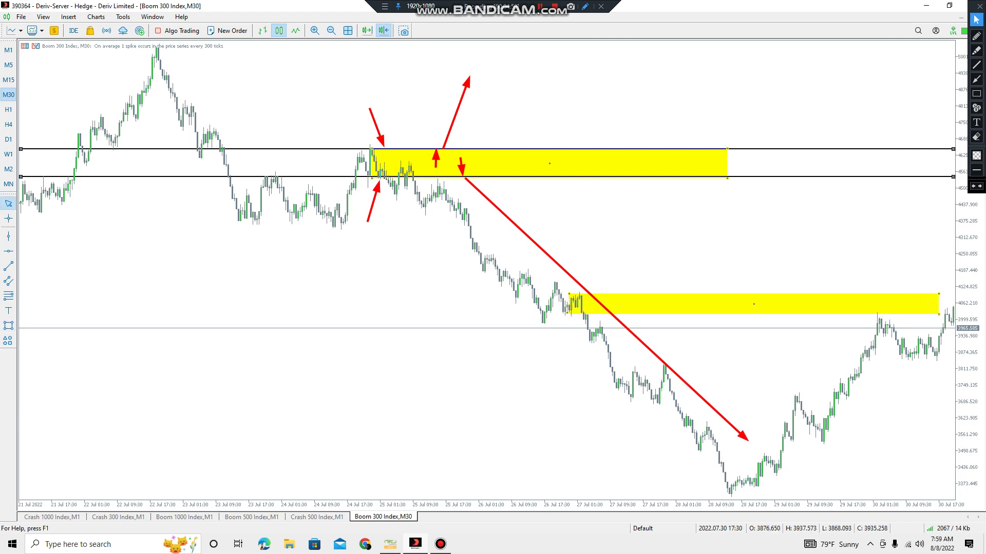
pyautogui.click(758, 307)
# - Add horizontal lines along the upper and lower edges of the 27 July rectangle
pyautogui.click(8, 251)
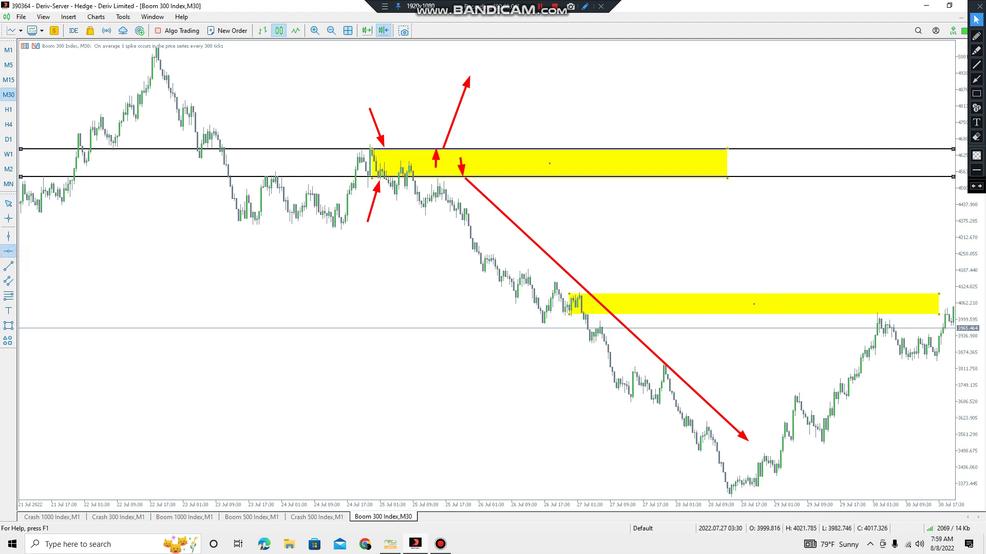
pyautogui.click(598, 292)
pyautogui.click(8, 251)
pyautogui.click(573, 316)
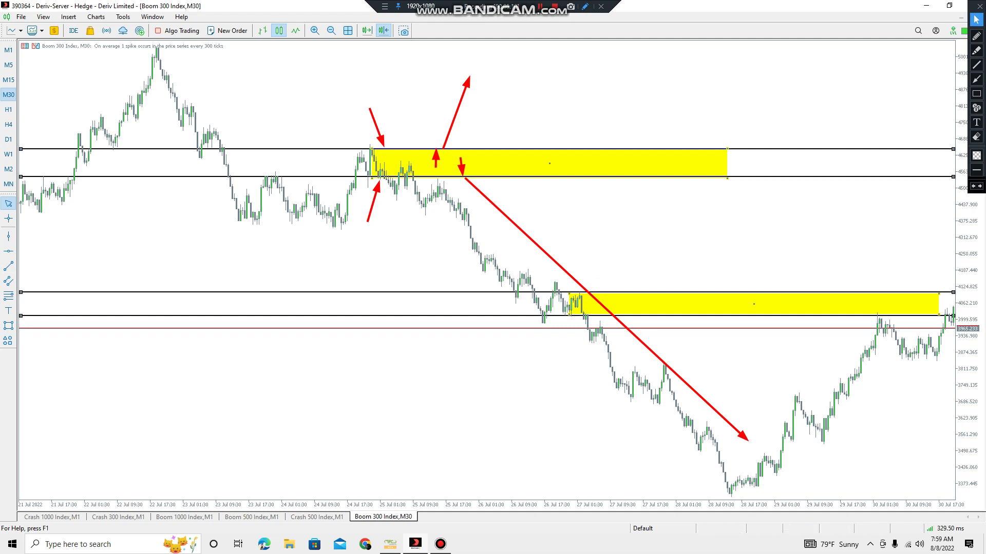
# - Draw red arrows on the 27 July zone showing an upward breakout and a downward breakout along the decline
pyautogui.click(976, 78)
pyautogui.moveTo(627, 310)
pyautogui.mouseDown()
pyautogui.moveTo(640, 293)
pyautogui.moveTo(605, 291)
pyautogui.moveTo(643, 242)
pyautogui.mouseUp()
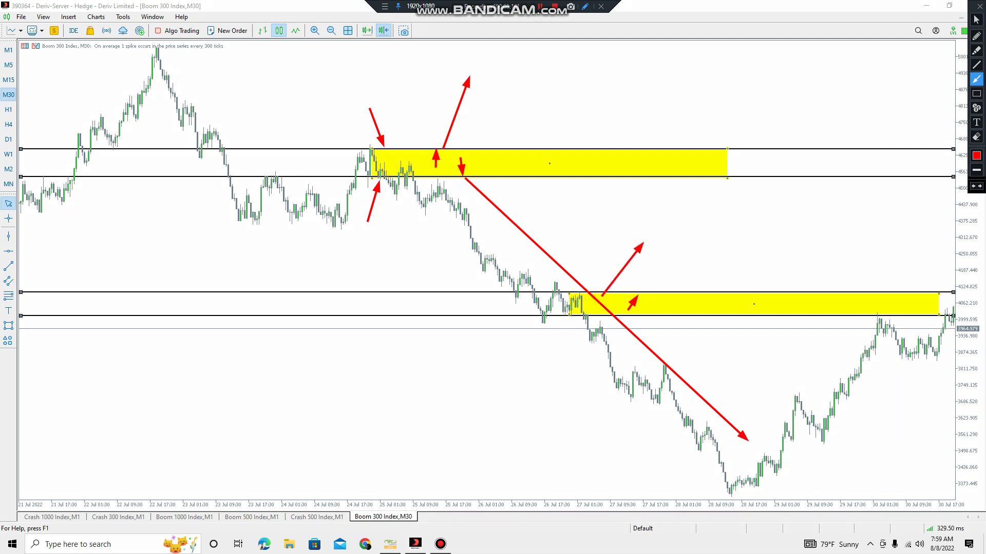
pyautogui.moveTo(644, 292); pyautogui.dragTo(652, 314)
pyautogui.moveTo(646, 316)
pyautogui.mouseDown()
pyautogui.moveTo(667, 385)
pyautogui.moveTo(734, 410)
pyautogui.mouseUp()
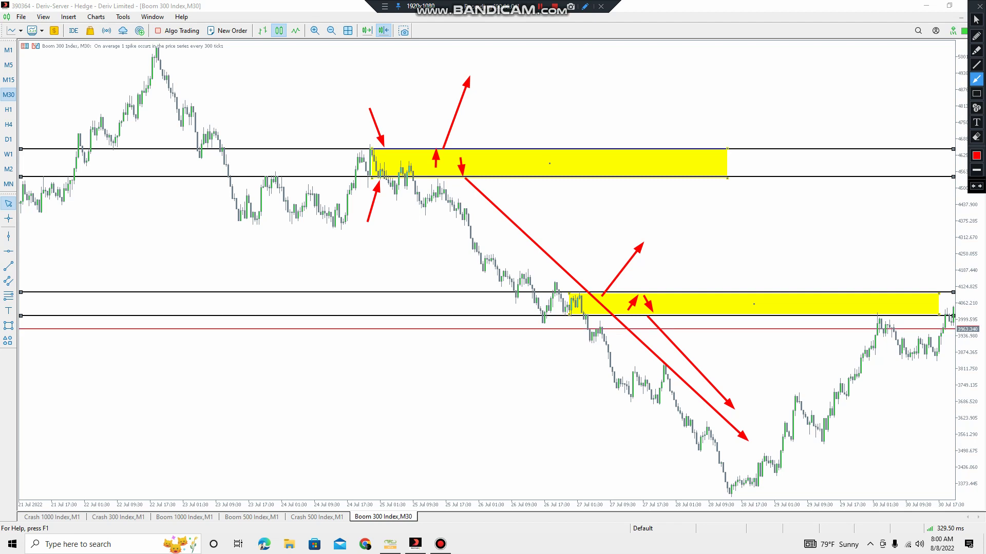
# - Frame the later part of the upper yellow zone in red and draw arrows pointing down towards the upper line of each zone
pyautogui.click(976, 94)
pyautogui.moveTo(497, 135); pyautogui.dragTo(745, 187)
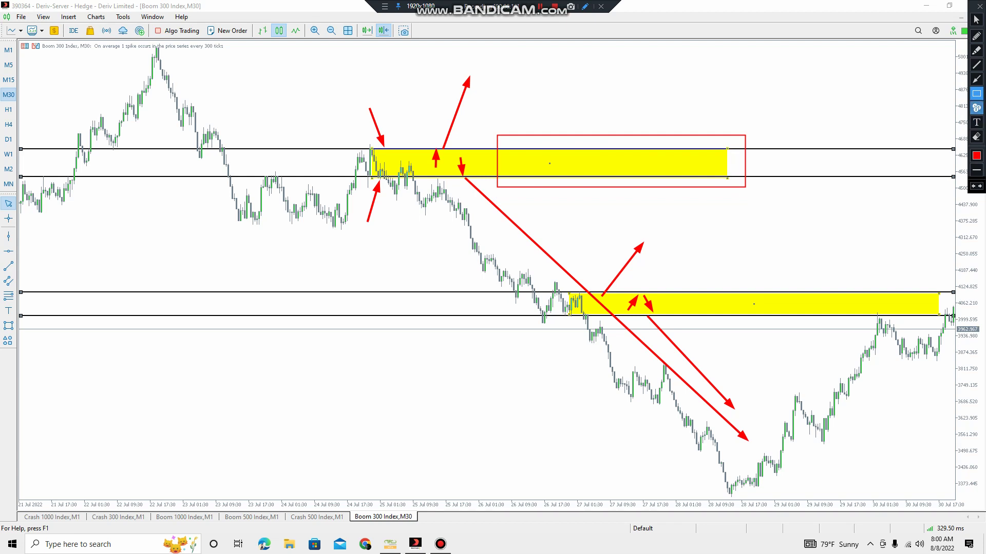
pyautogui.click(976, 79)
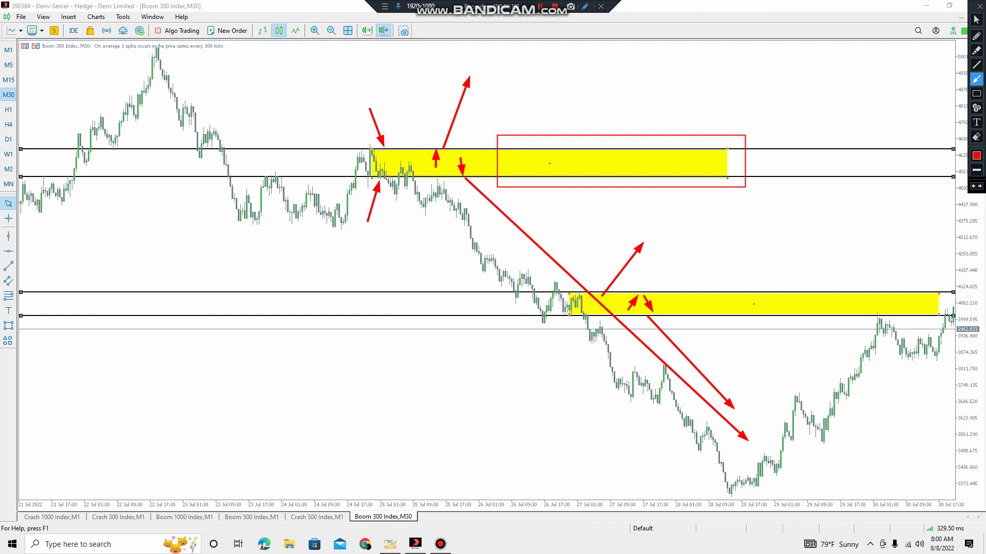
pyautogui.moveTo(784, 81); pyautogui.dragTo(805, 138)
pyautogui.moveTo(736, 232); pyautogui.dragTo(767, 286)
# - Draw red arrows pointing at the start of both zones and one long arrow following the decline to the 29 July low
pyautogui.moveTo(305, 122); pyautogui.dragTo(346, 153)
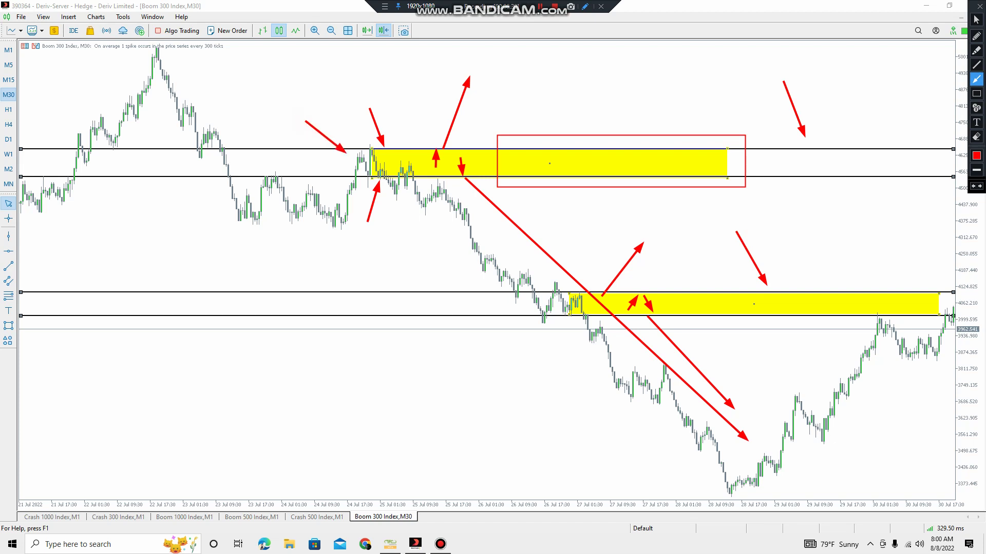
pyautogui.moveTo(522, 255); pyautogui.dragTo(554, 287)
pyautogui.moveTo(340, 174); pyautogui.dragTo(721, 494)
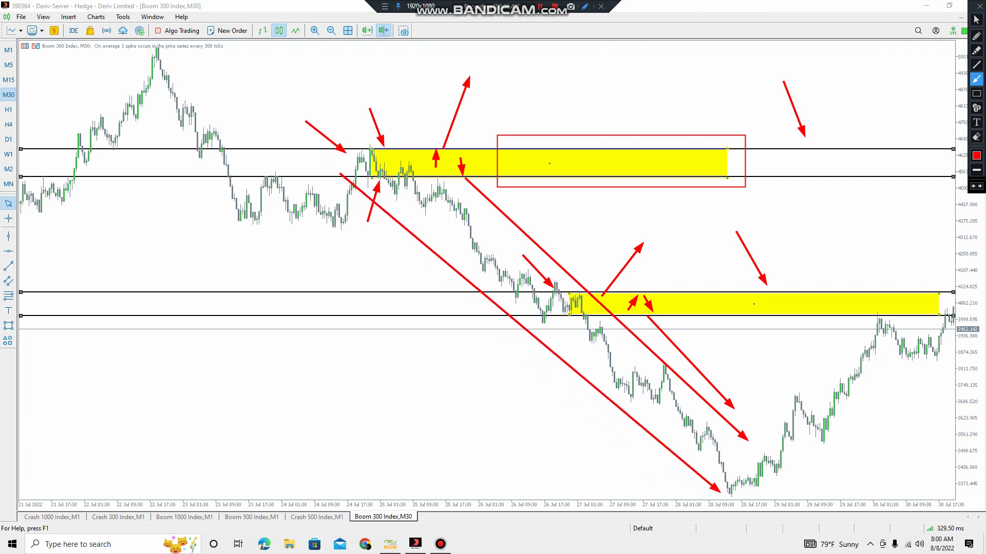
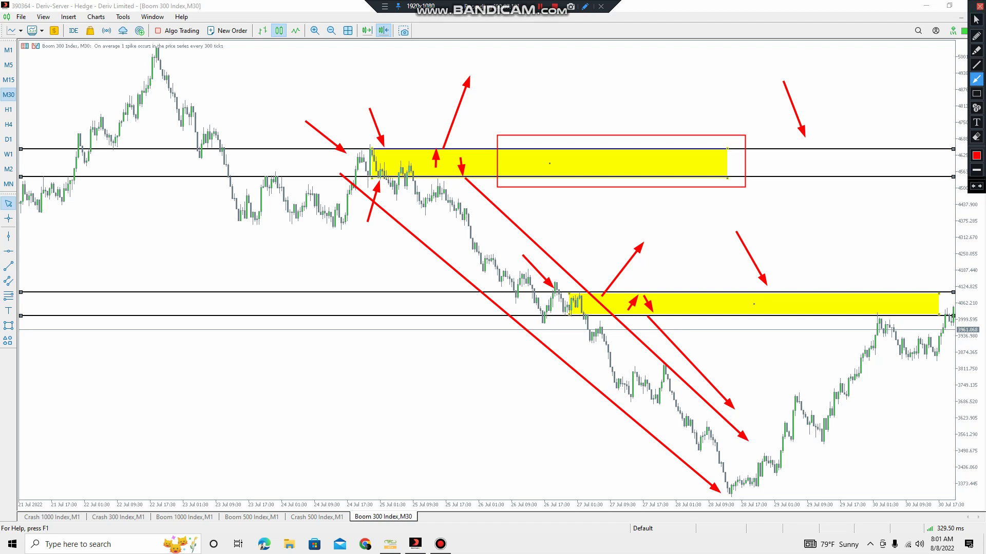
# - Close the on-screen drawing tools to clear the annotations and inspect the 25 and 27 July candles with the crosshair
pyautogui.click(977, 6)
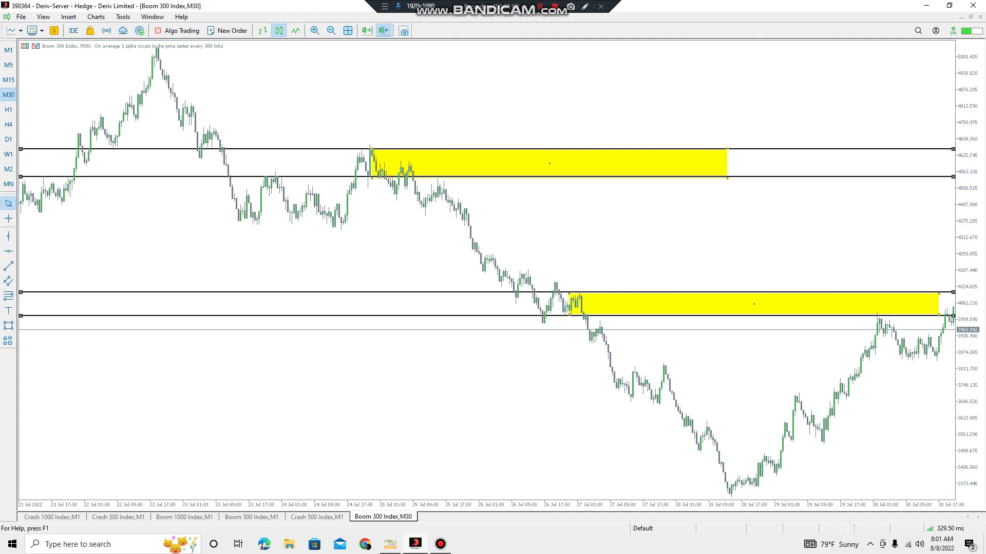
pyautogui.click(8, 218)
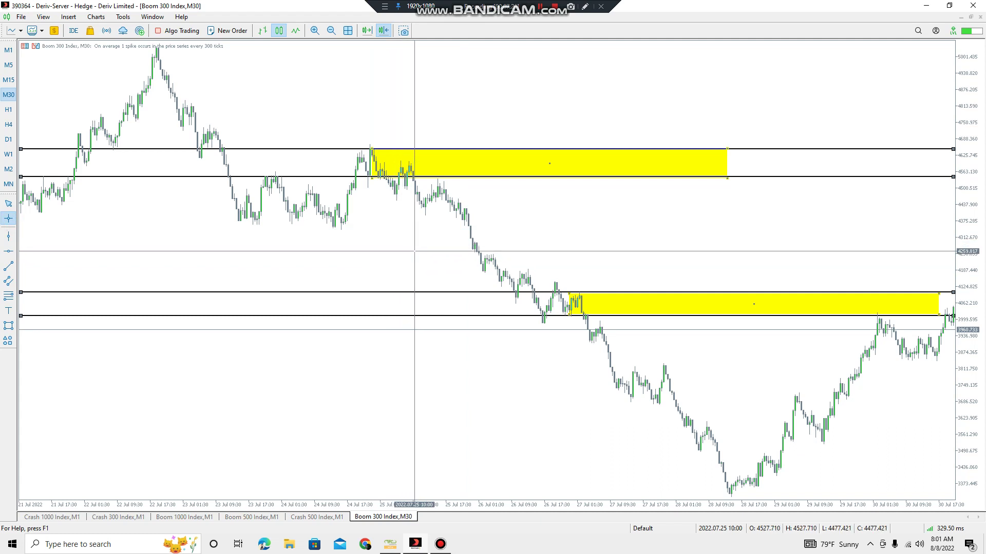
pyautogui.press('Escape')
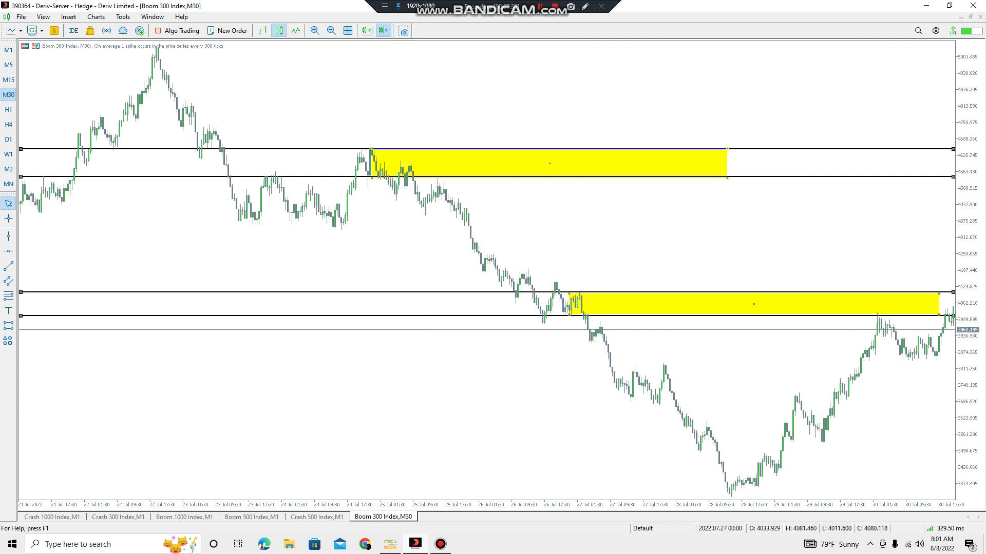
# - Extend the lower yellow rectangle's start back to about 25 July 23:30 and shift the upper rectangle earlier to span 24 to 28 July
pyautogui.moveTo(569, 293); pyautogui.dragTo(492, 292)
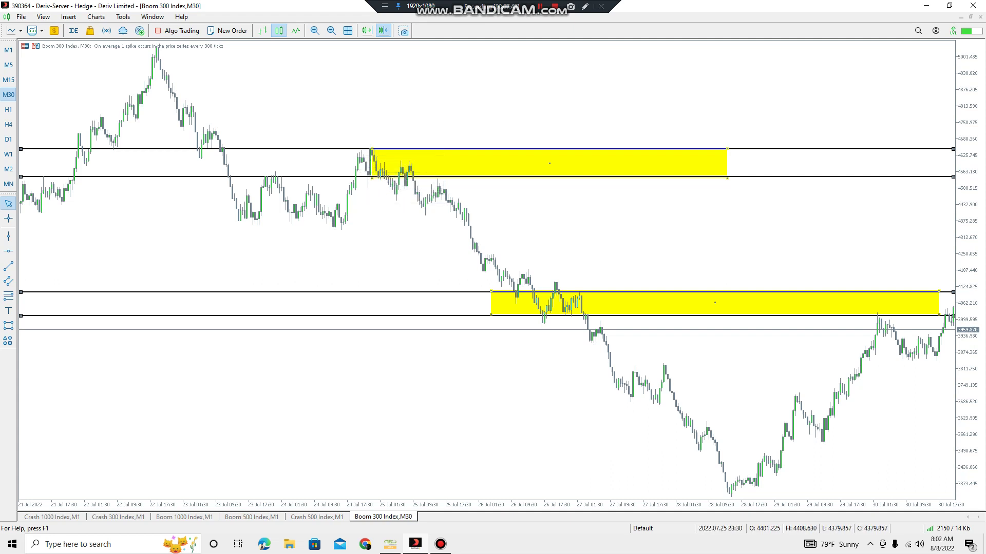
pyautogui.moveTo(549, 163); pyautogui.dragTo(512, 163)
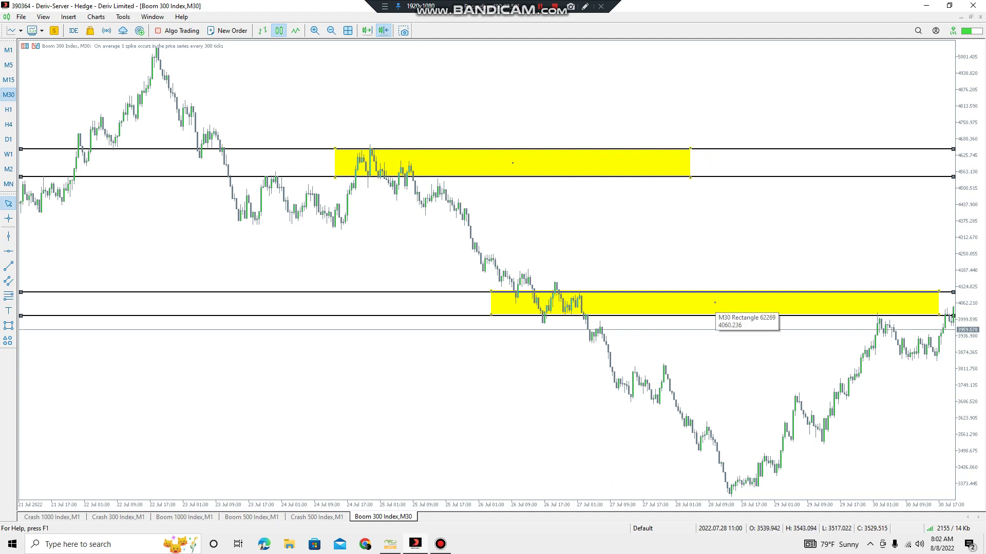
pyautogui.click(715, 303)
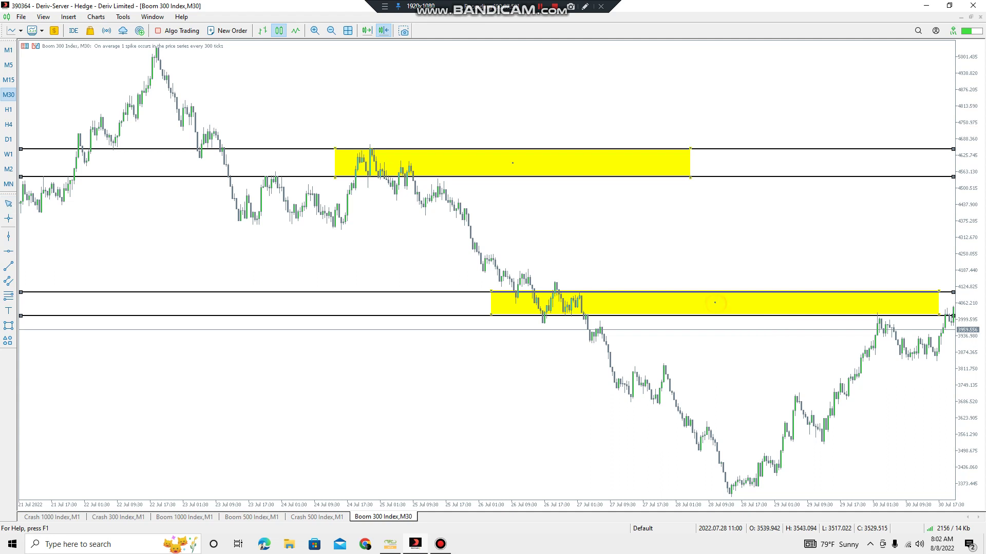